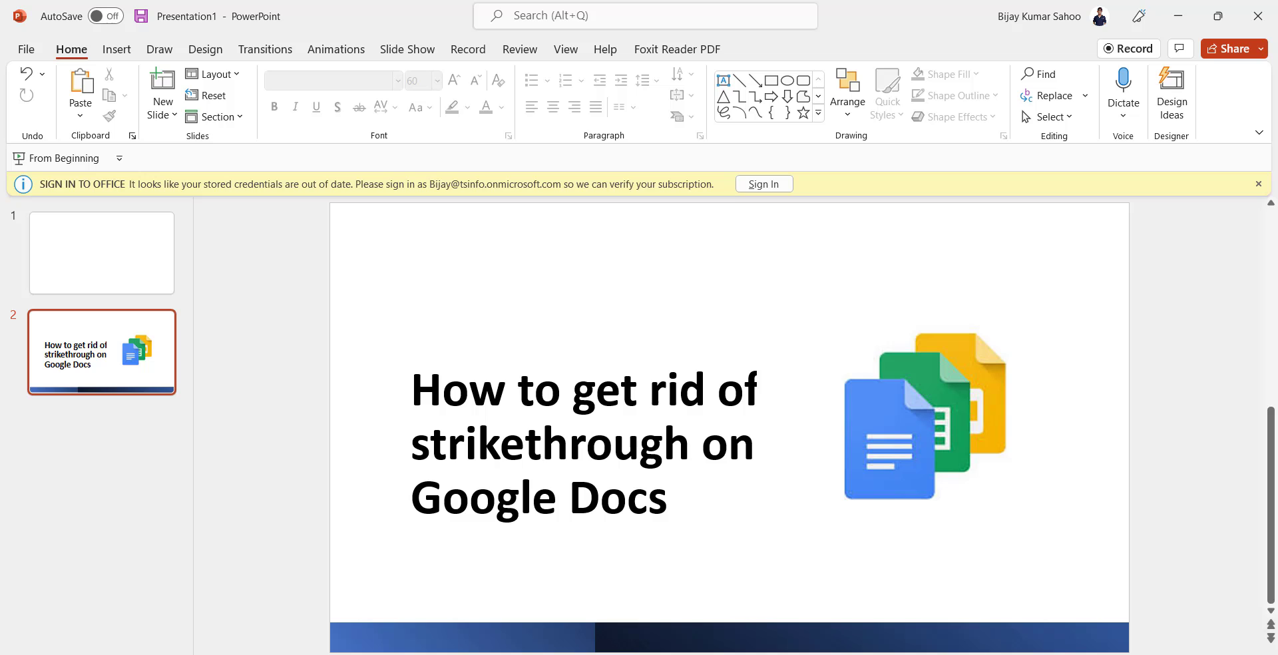
Load docs.google.com in Chrome via the address bar's Paste and go.
left_click(692, 614)
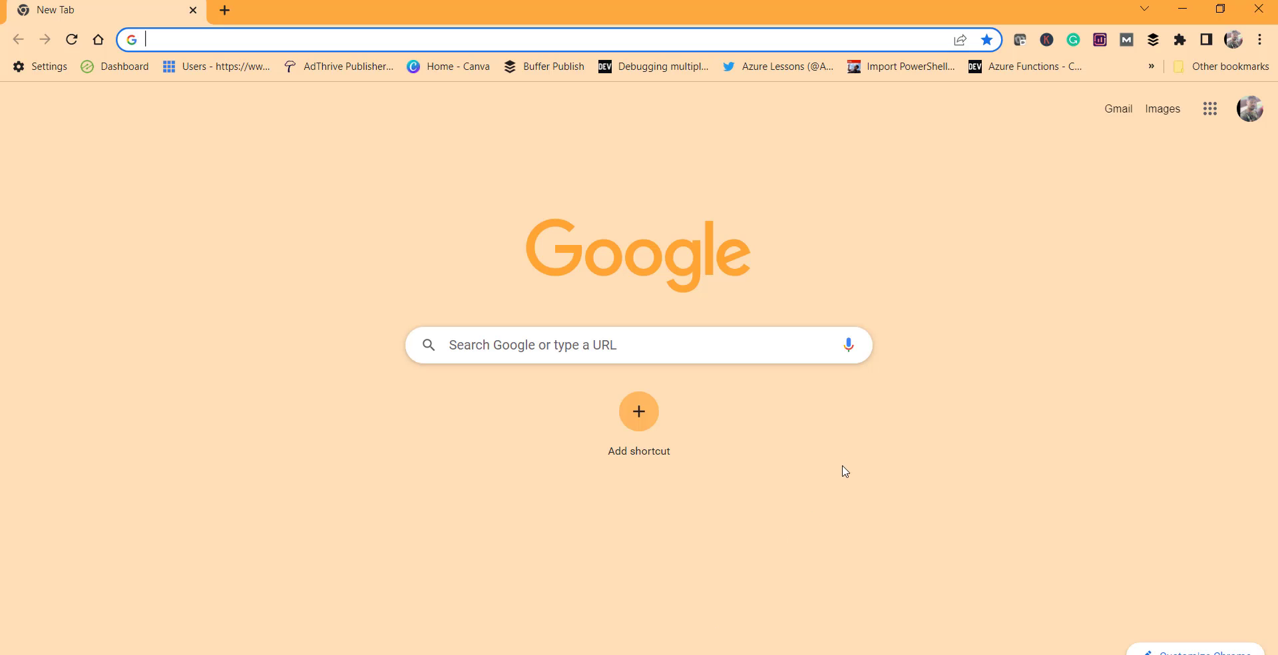
right_click(322, 37)
left_click(435, 166)
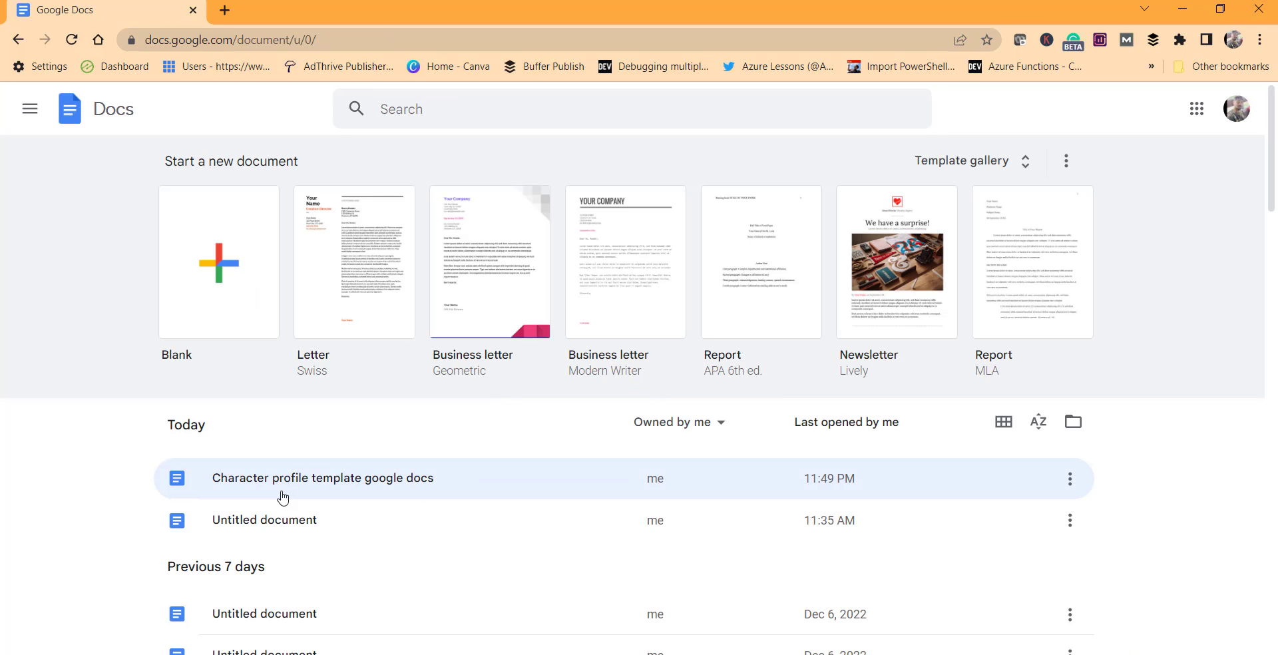
Open 'Character profile template google docs' and scroll down toward page 2.
left_click(364, 483)
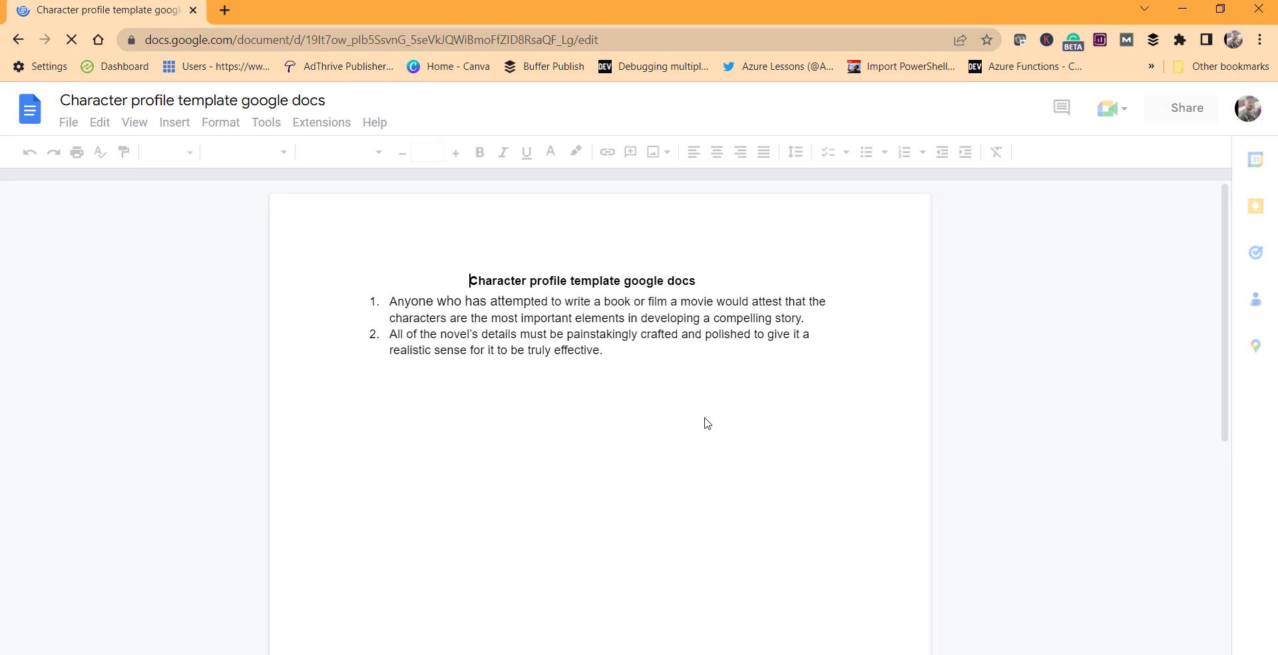
scroll(697, 436, "down", 2)
scroll(697, 436, "down", 6)
scroll(697, 437, "down", 3)
scroll(699, 438, "down", 3)
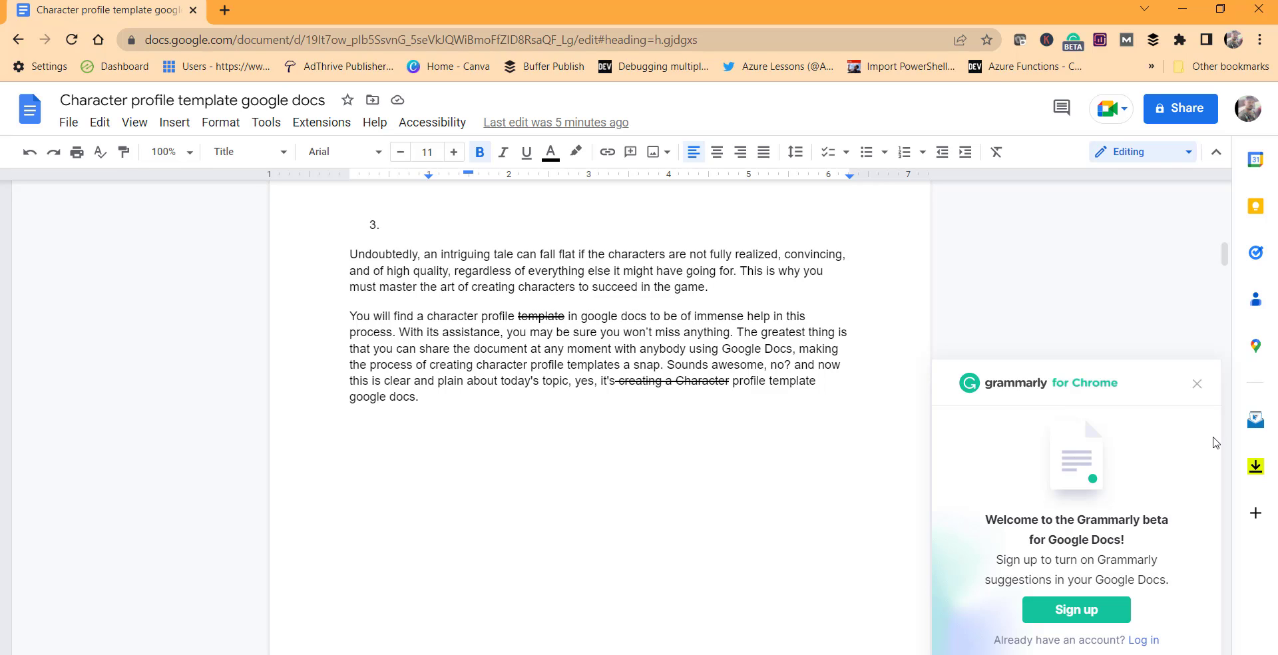
Dismiss the Grammarly welcome popup and scroll to the struck-through paragraph.
left_click(1196, 384)
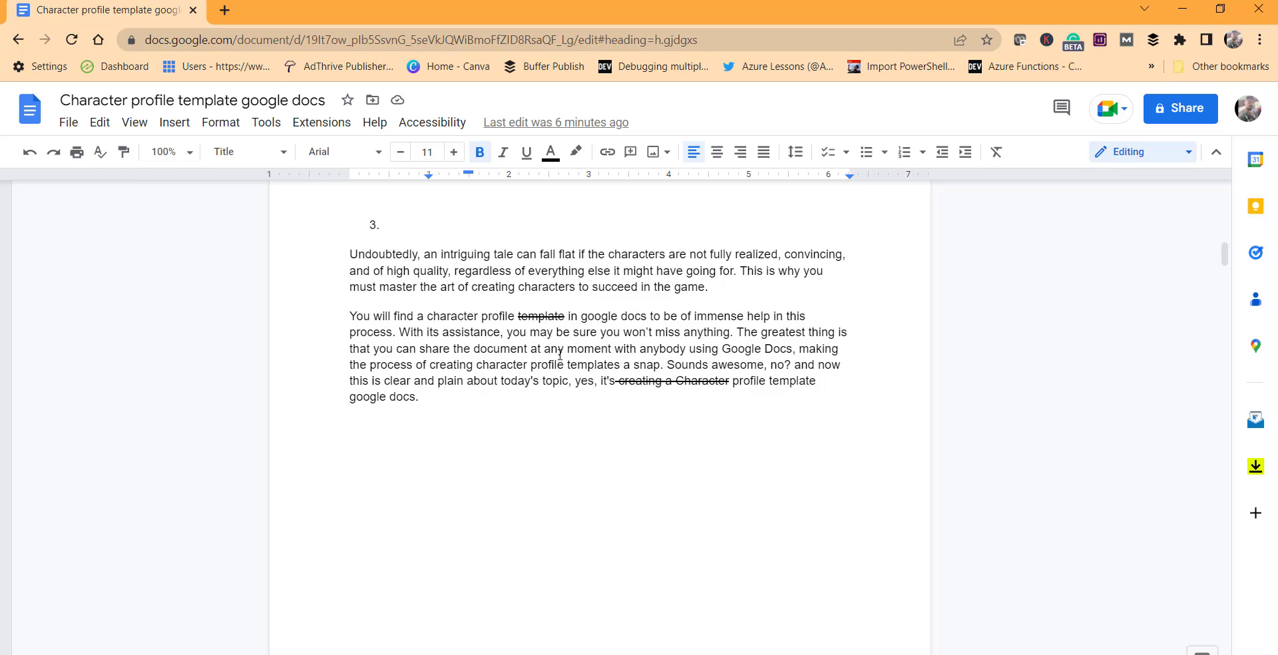
scroll(539, 343, "down", 1)
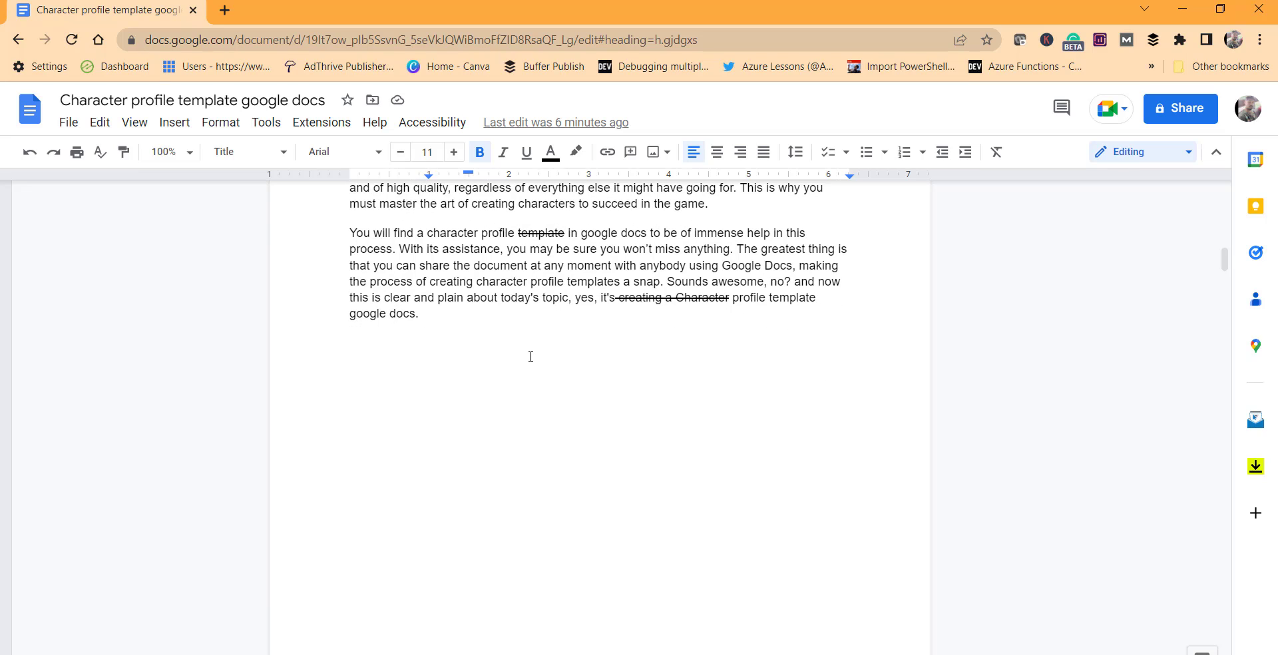
Select the word 'template' and turn off its strikethrough via Format > Text.
double_click(541, 233)
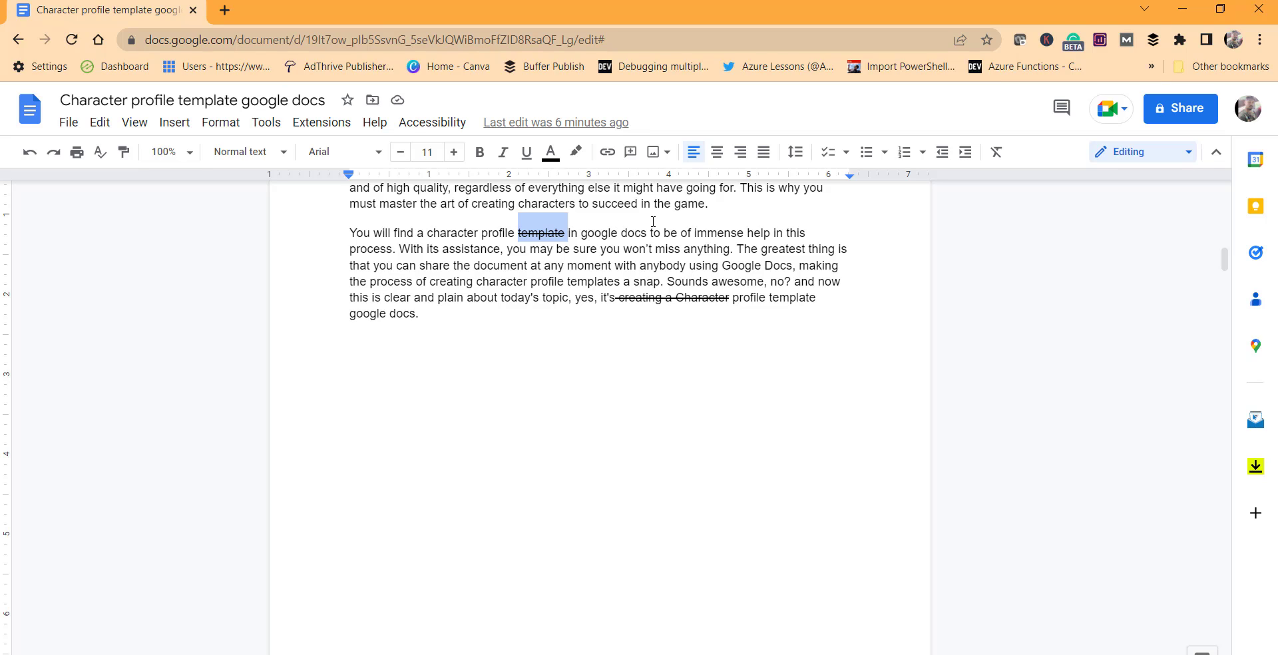
left_click(221, 127)
mouse_move(240, 153)
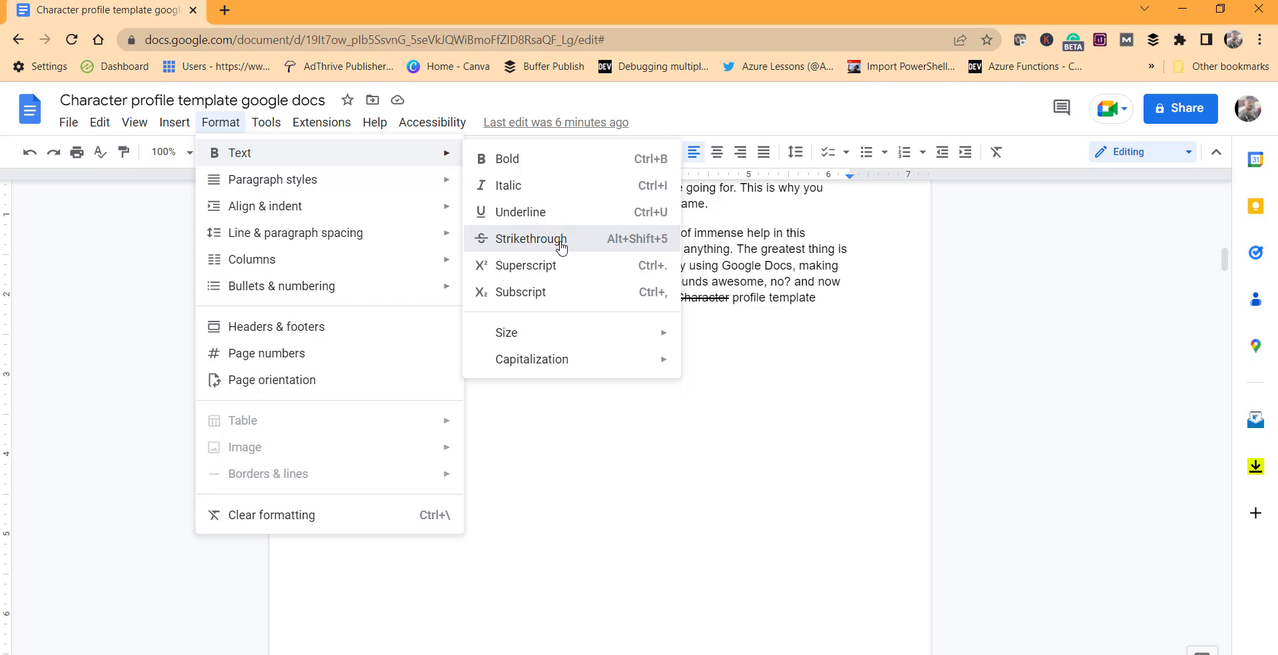
left_click(539, 244)
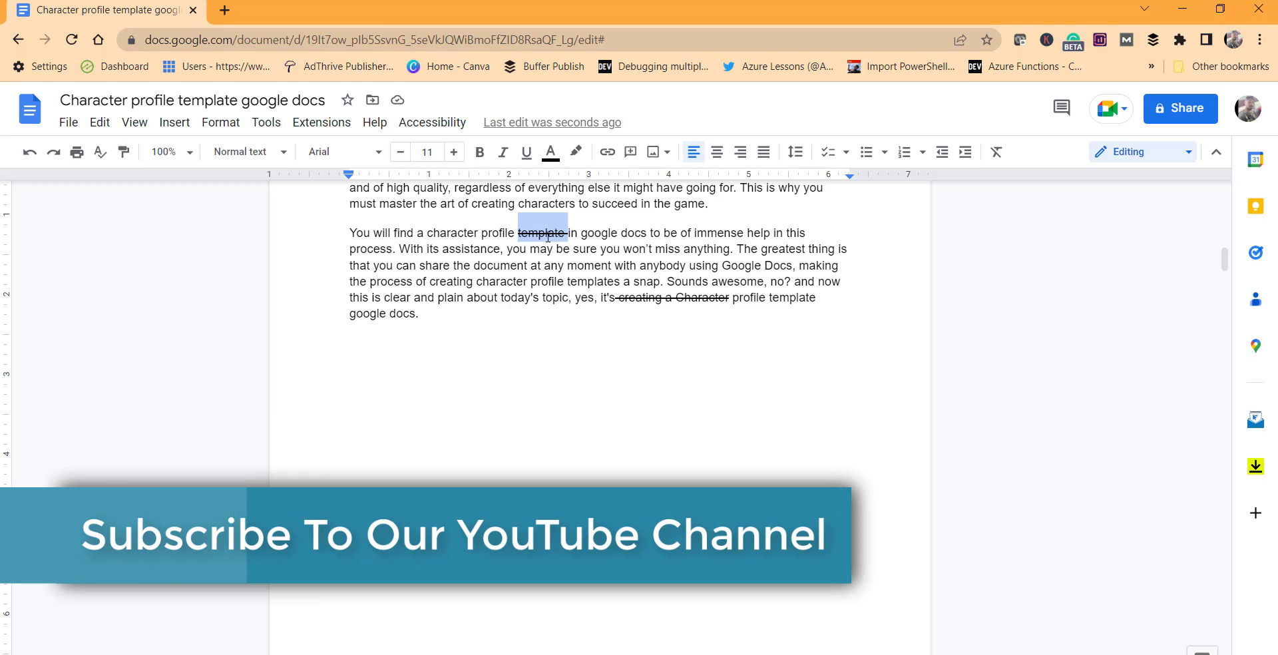
left_click(221, 123)
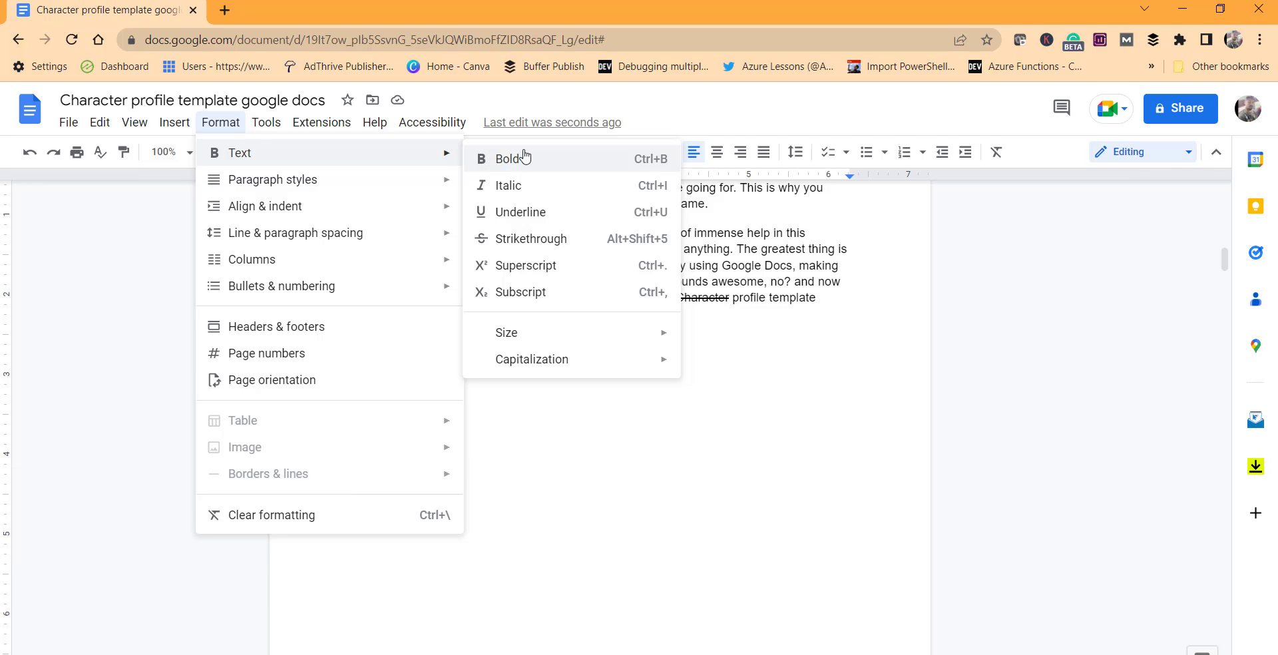
left_click(561, 243)
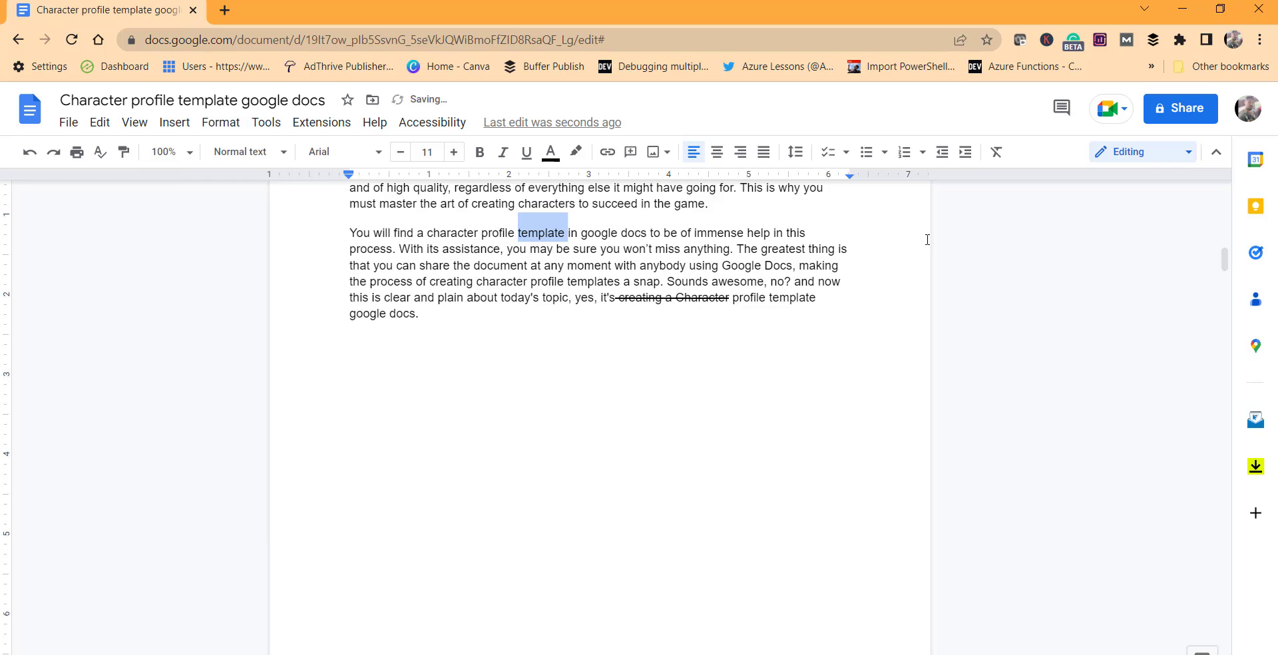
left_click(559, 233)
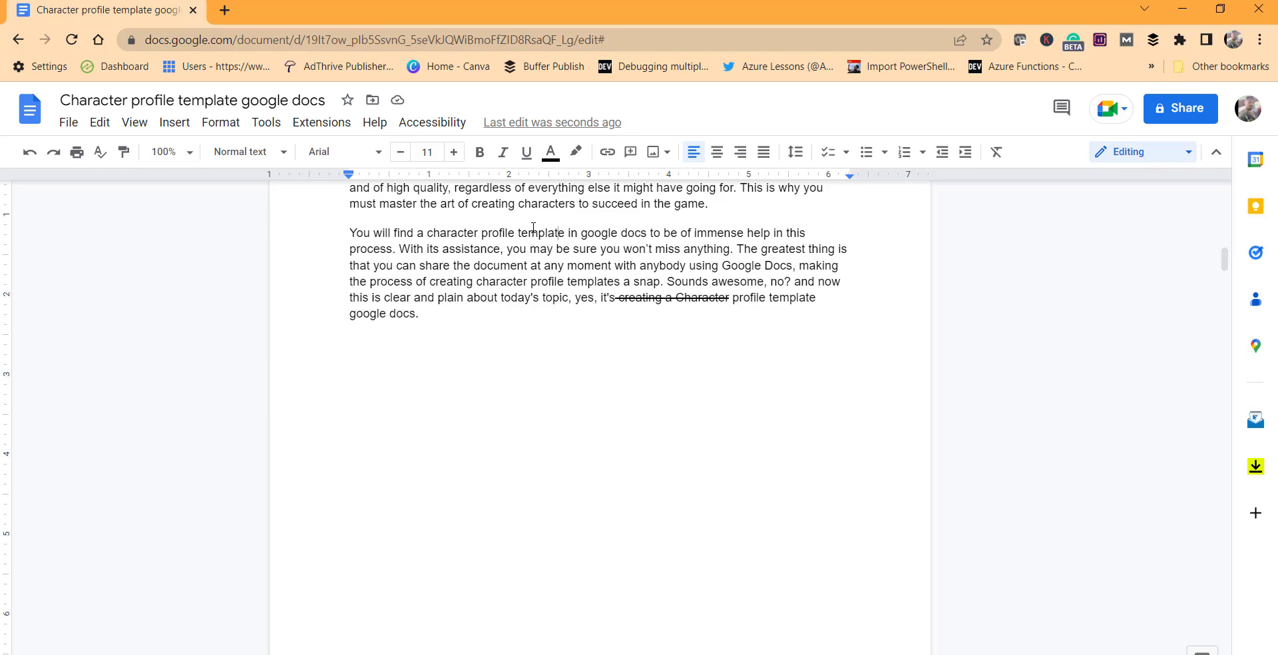
Select 'creating a Character' and remove its strikethrough with Alt+Shift+5.
scroll(533, 228, "down", 1)
left_click_drag(615, 213, 729, 214)
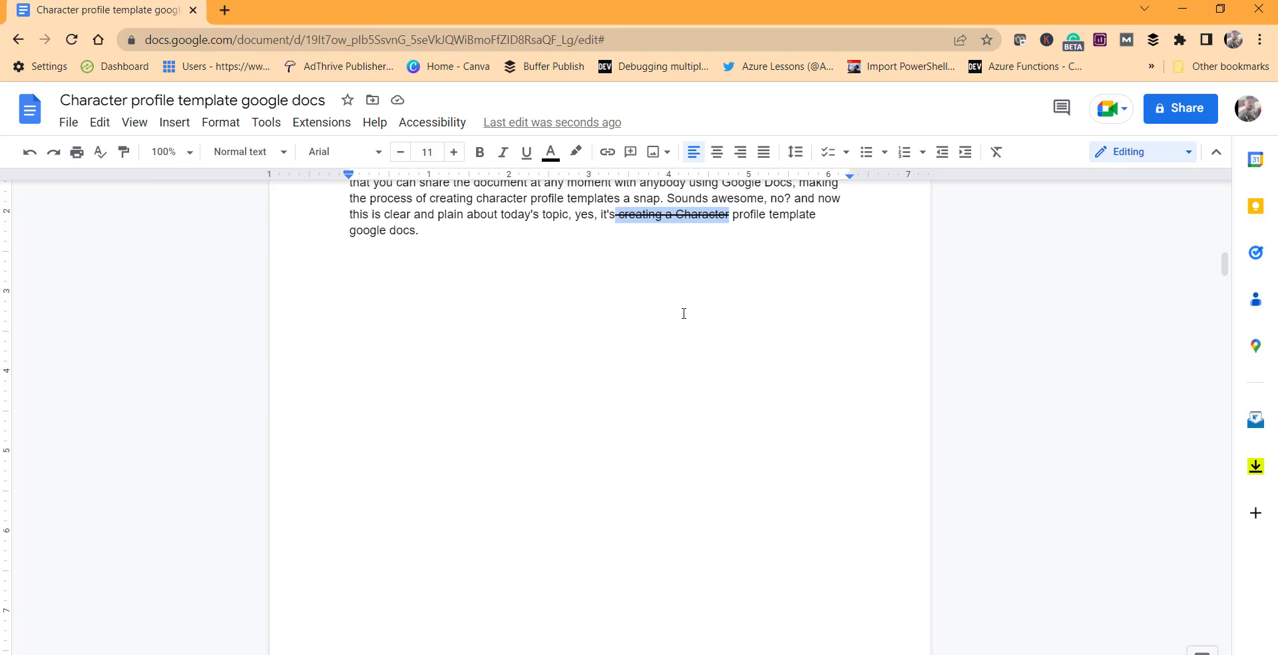
double_click(645, 215)
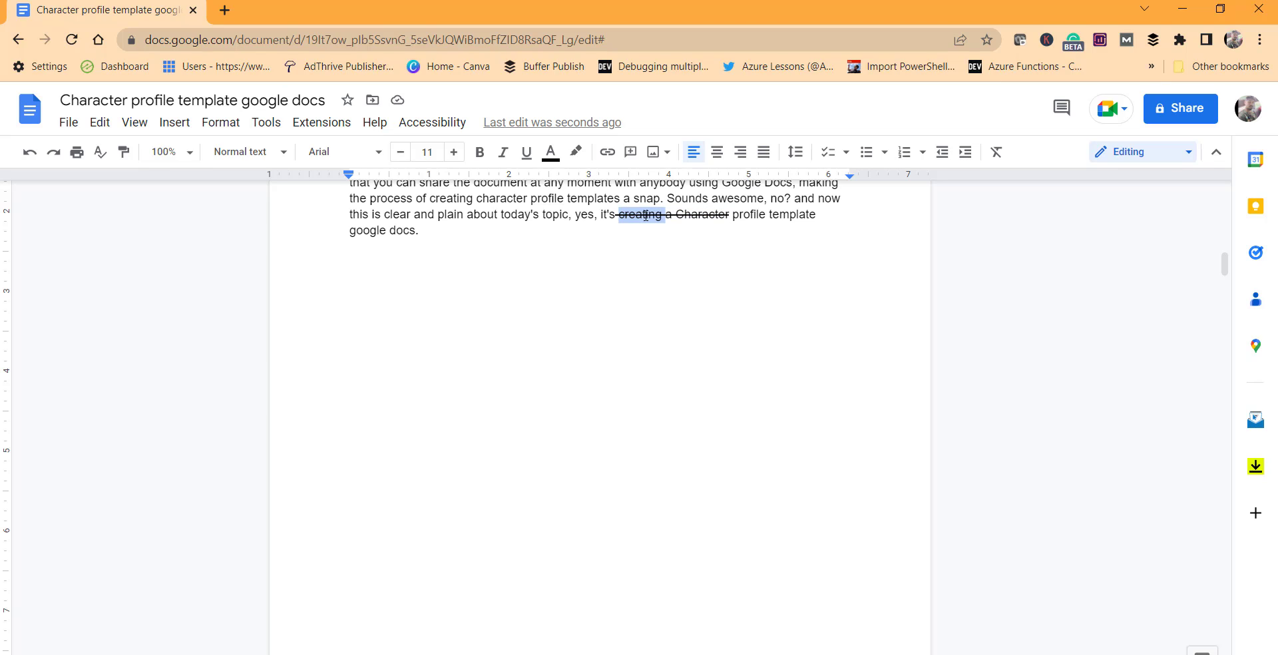
left_click(695, 221)
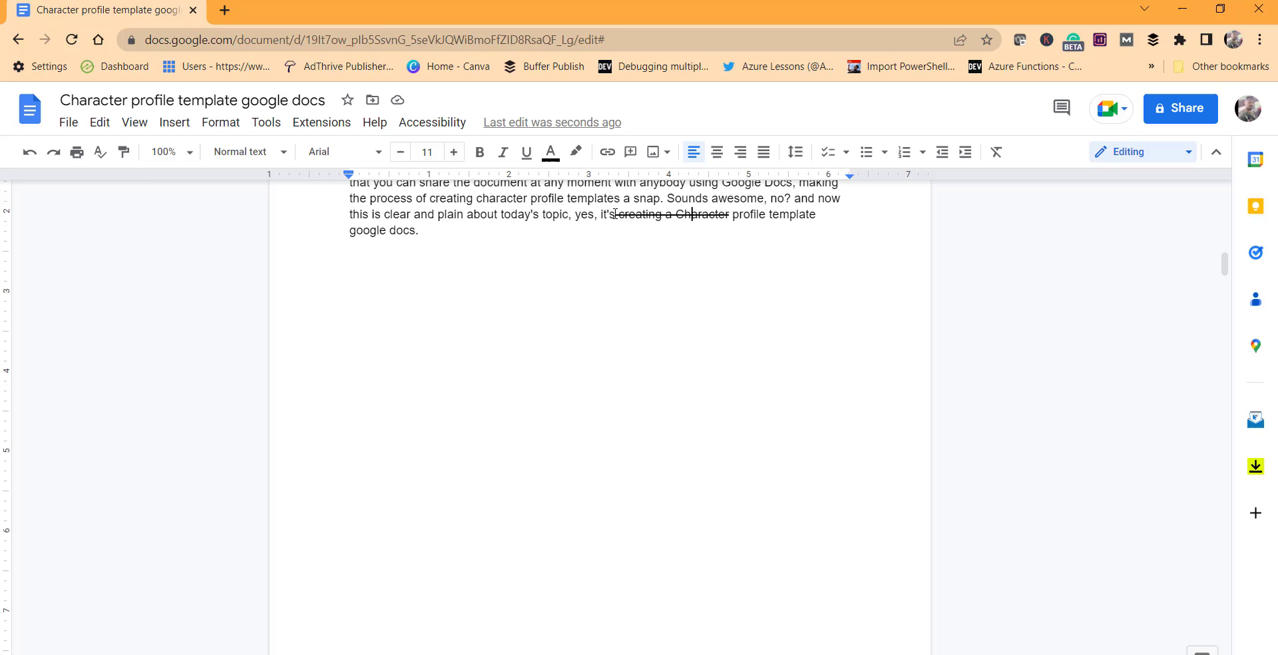
left_click_drag(615, 213, 728, 224)
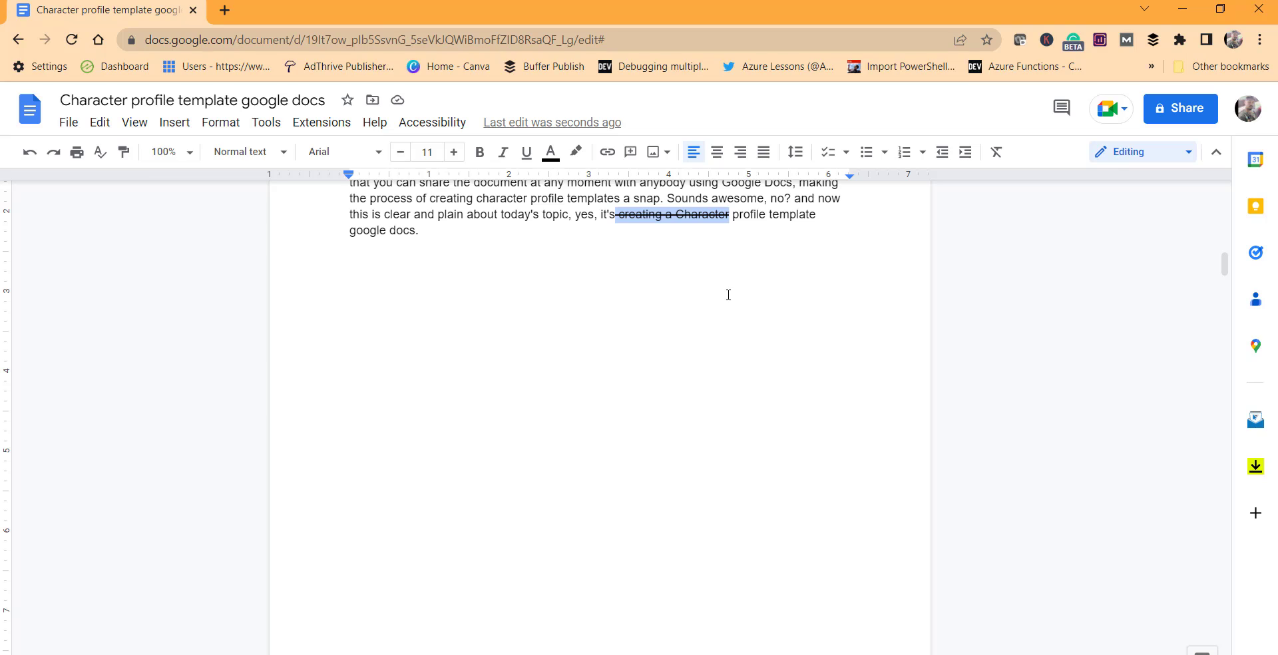
key("alt+shift+5")
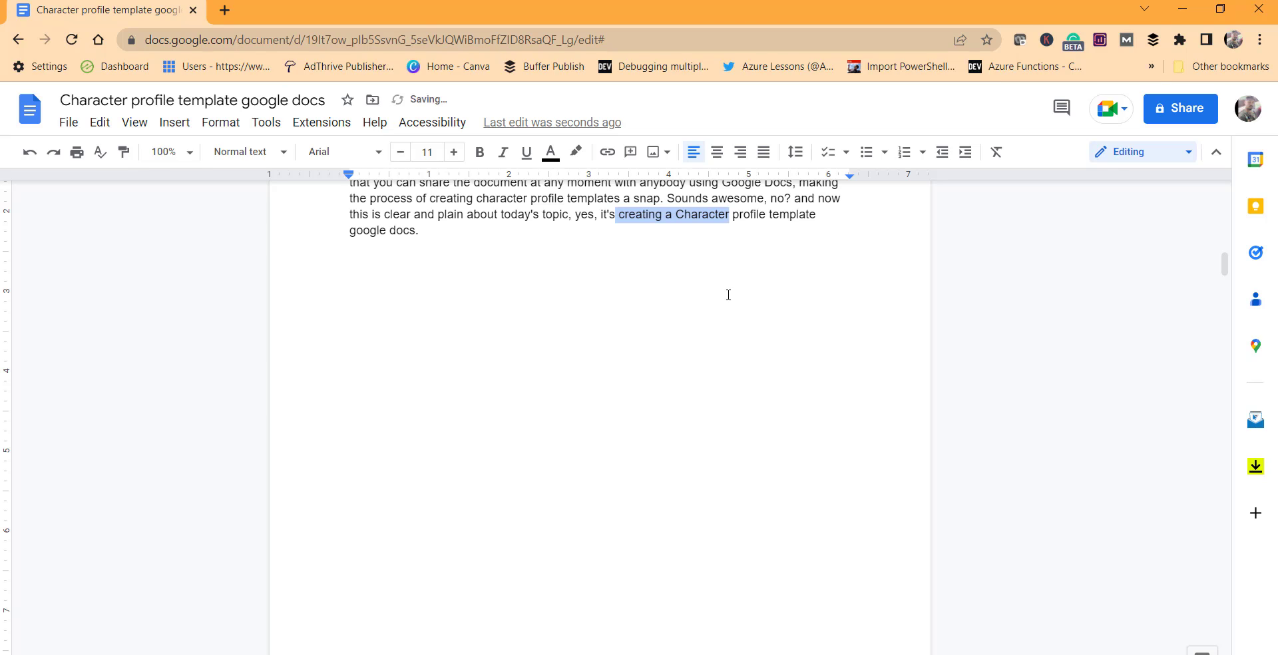